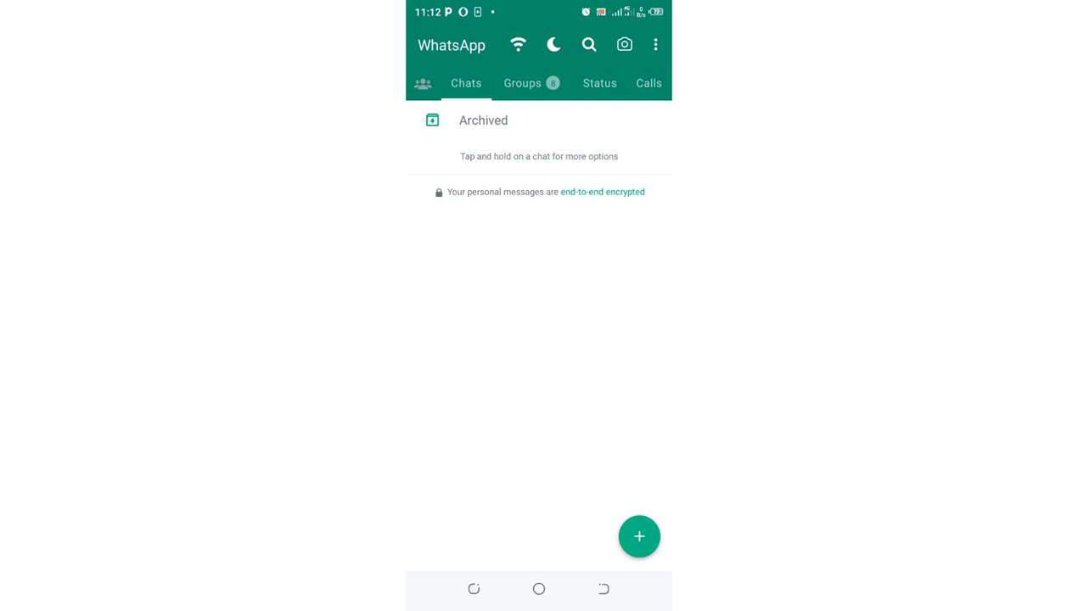
# Open GBSettings from GBWhatsApp's overflow menu.
pyautogui.click(655, 44)
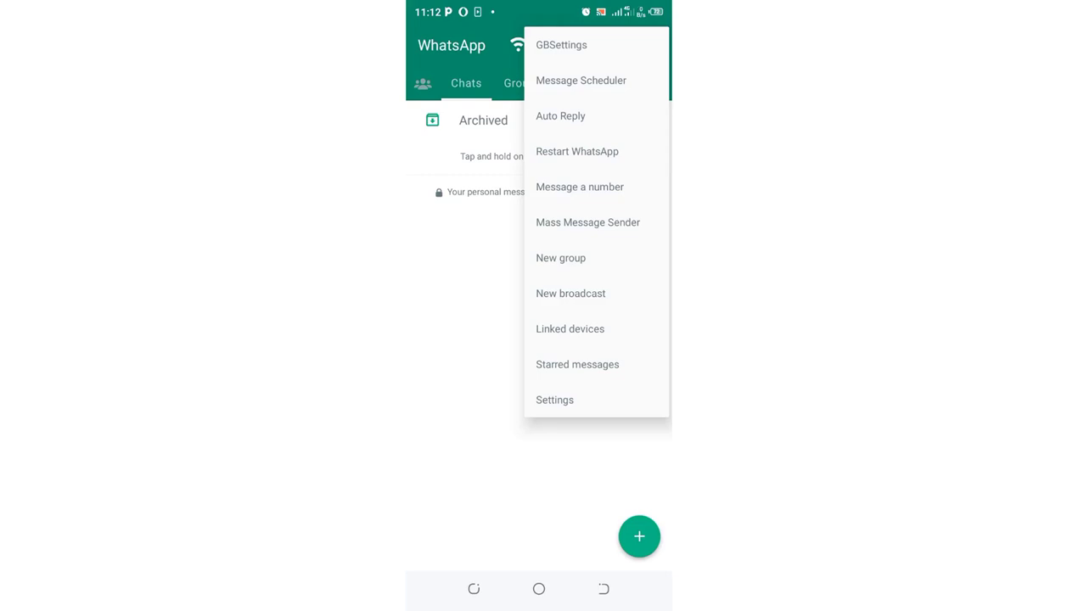
pyautogui.press('Escape')
pyautogui.click(655, 44)
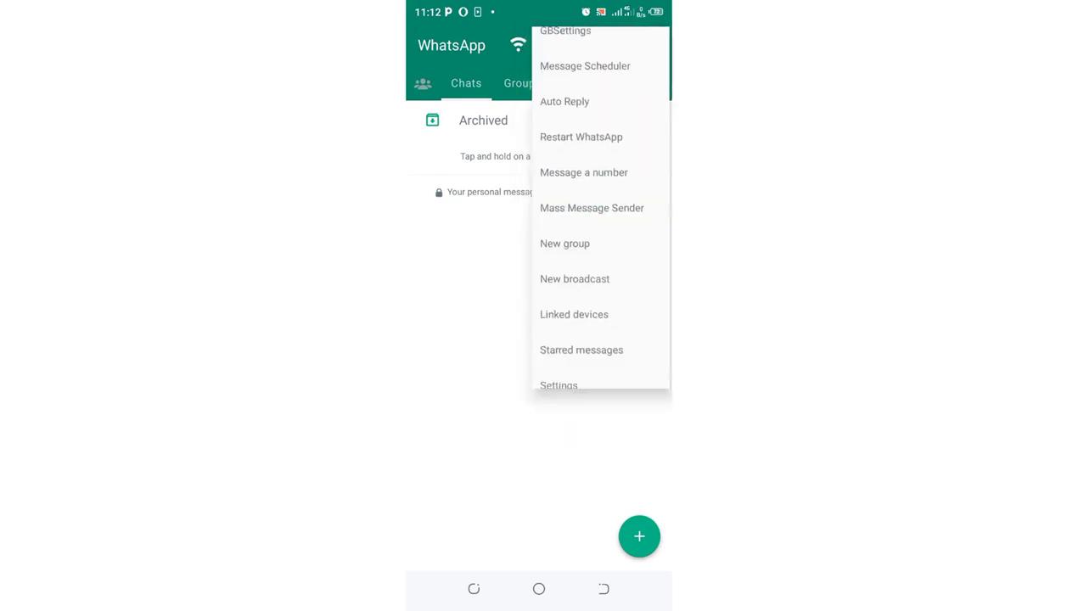
pyautogui.click(560, 44)
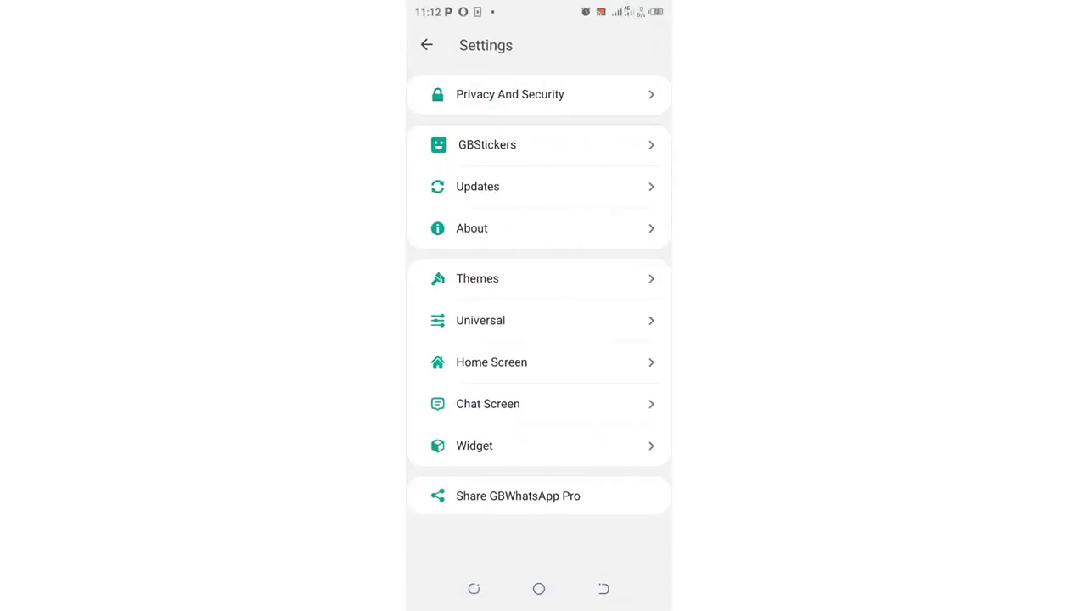
# Under Privacy And Security > Contacts, enable Hide second tick and Hide blue ticks, accepting the warning.
pyautogui.click(564, 94)
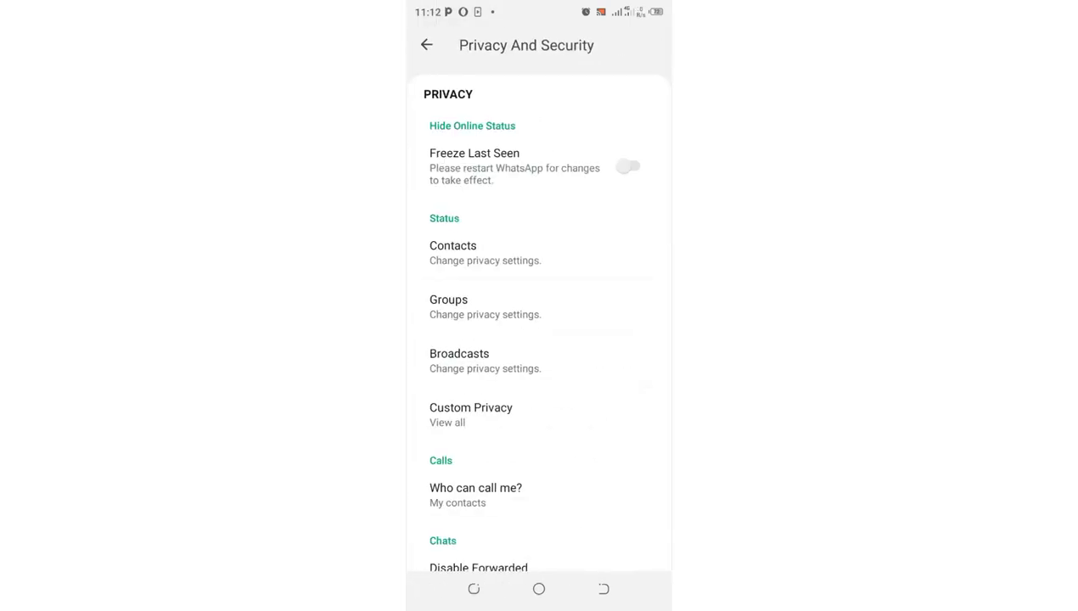
pyautogui.click(538, 252)
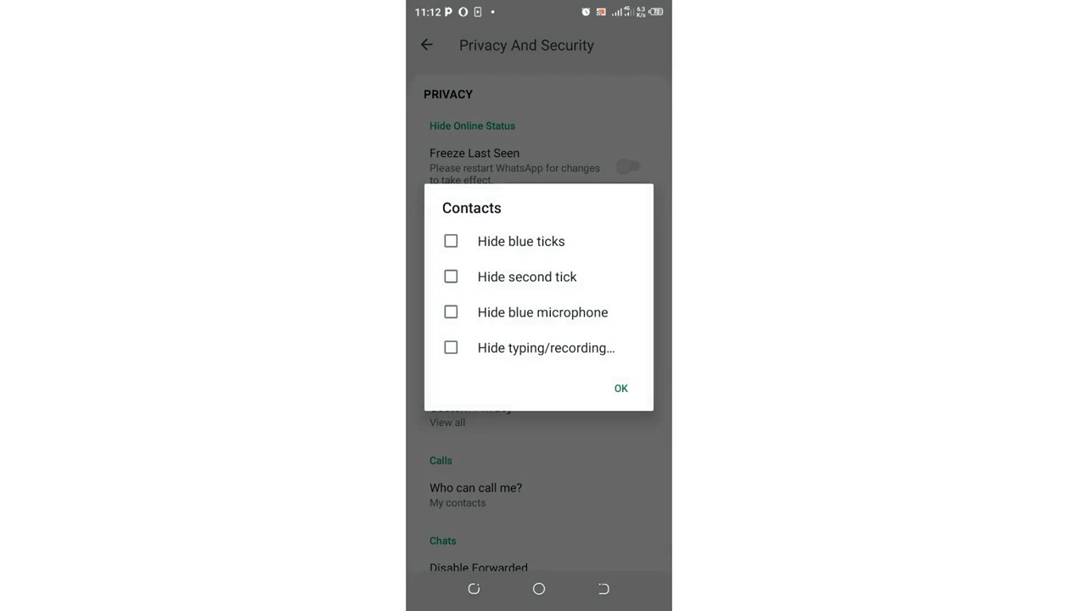
pyautogui.click(526, 277)
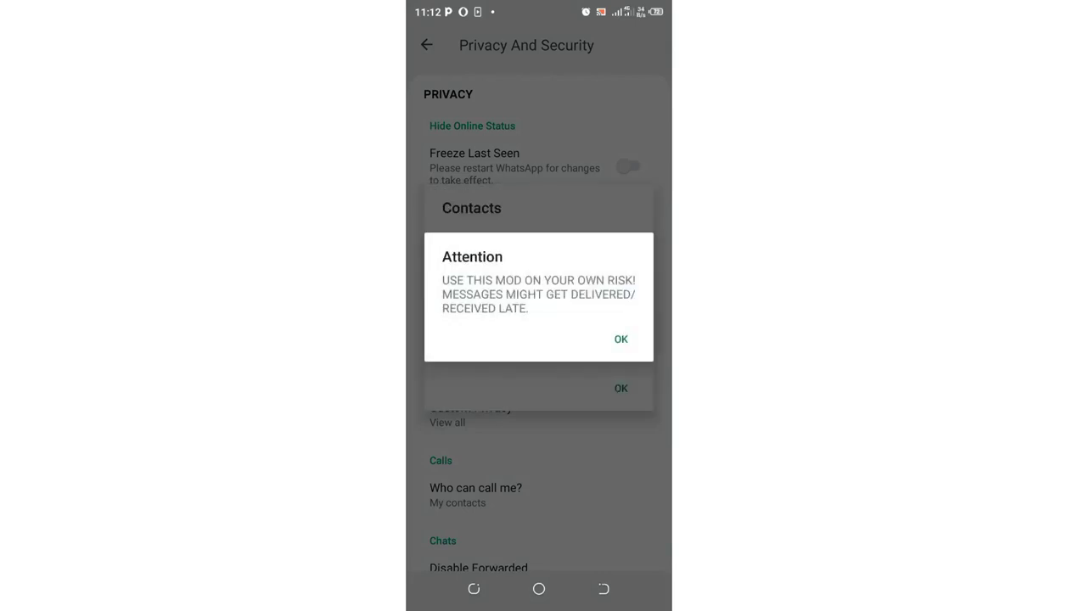
pyautogui.click(620, 339)
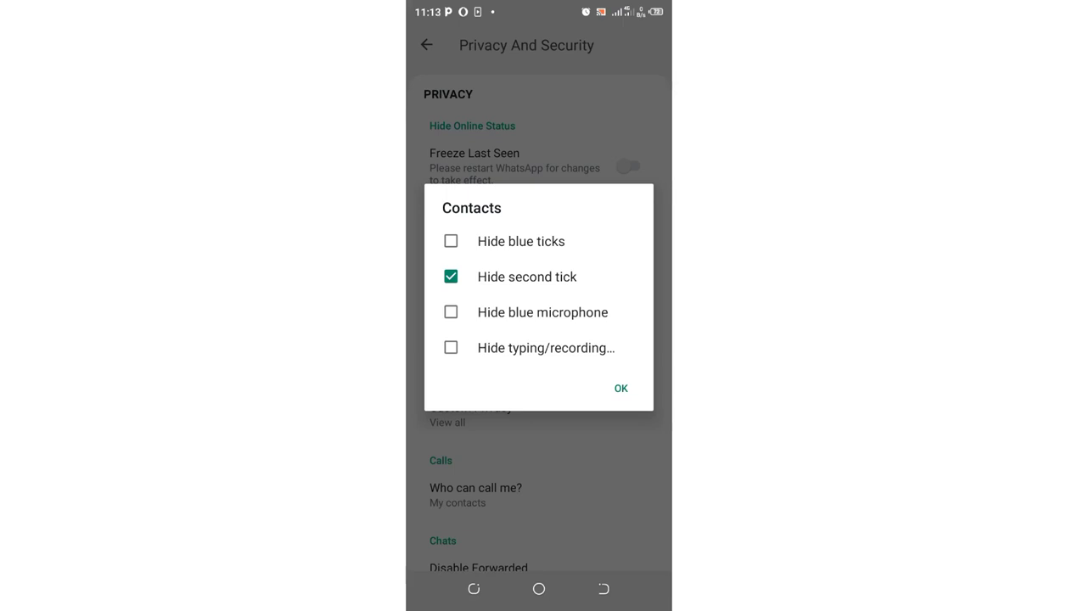
pyautogui.click(552, 241)
pyautogui.click(620, 388)
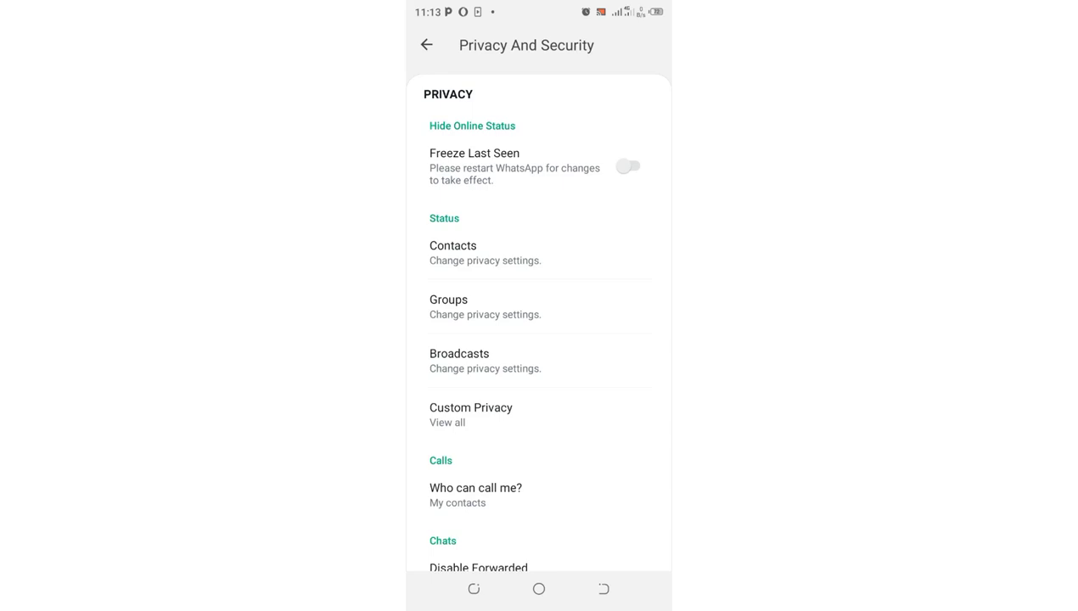
# Exit GBWhatsApp and launch regular WhatsApp from the app drawer.
pyautogui.click(604, 588)
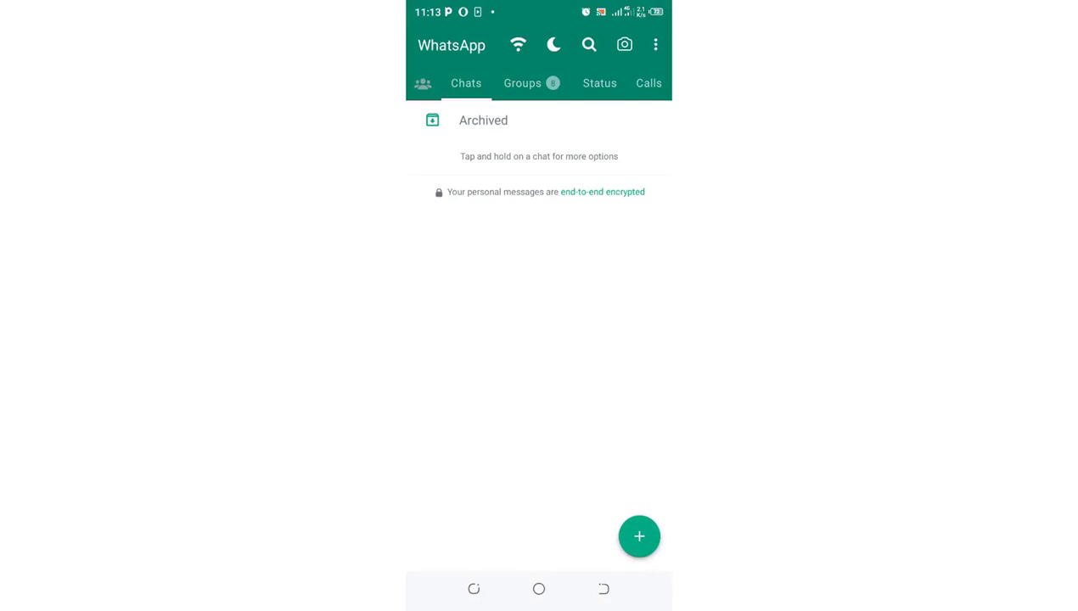
pyautogui.click(539, 588)
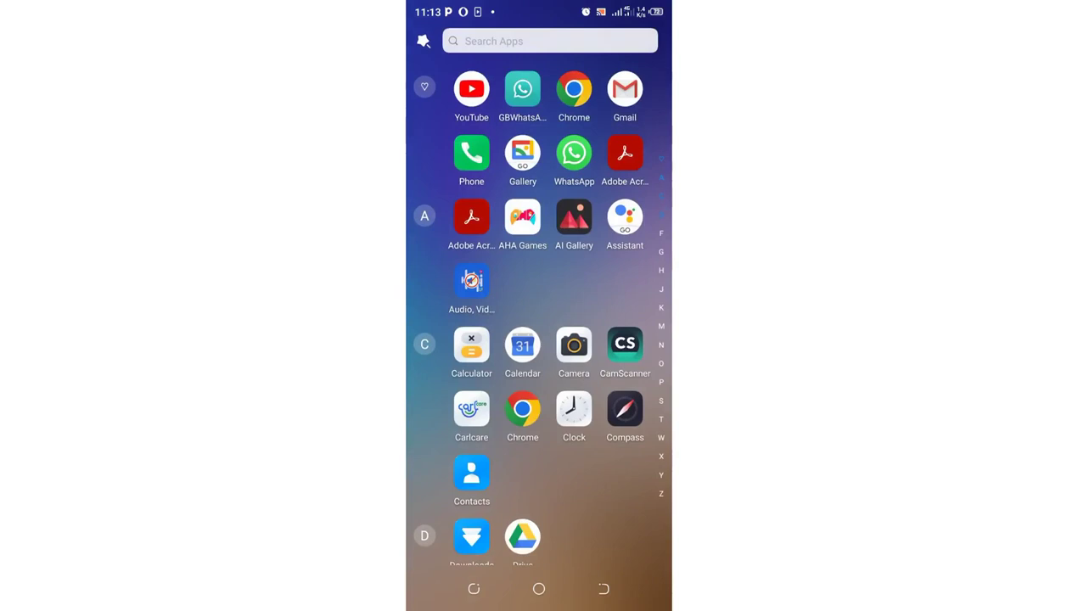
pyautogui.click(574, 152)
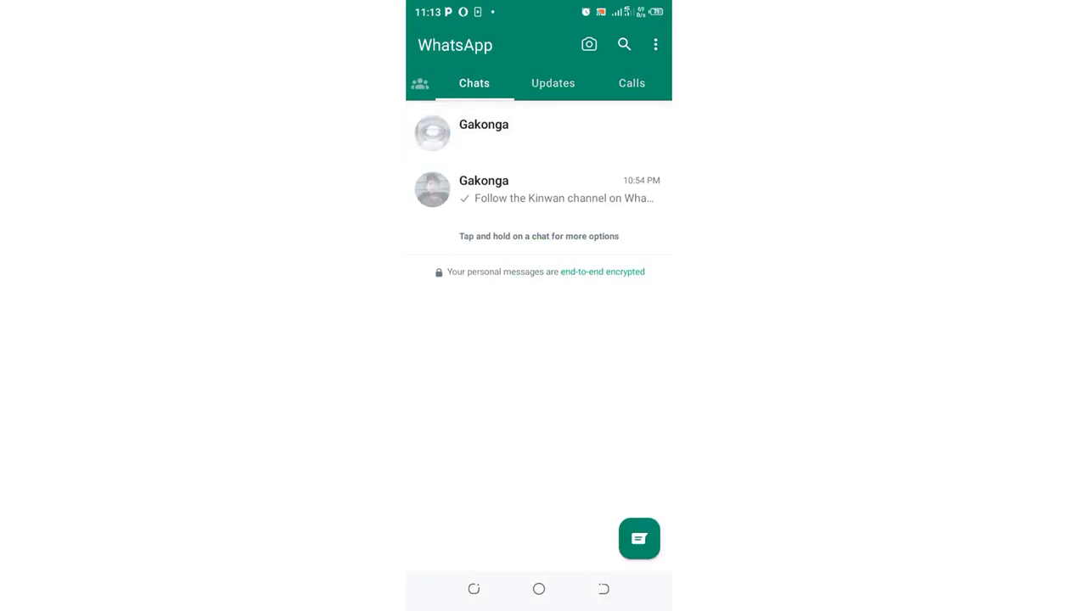
# In the contact's chat, send 'Hello' and 'How are you', then hide the keyboard.
pyautogui.click(509, 131)
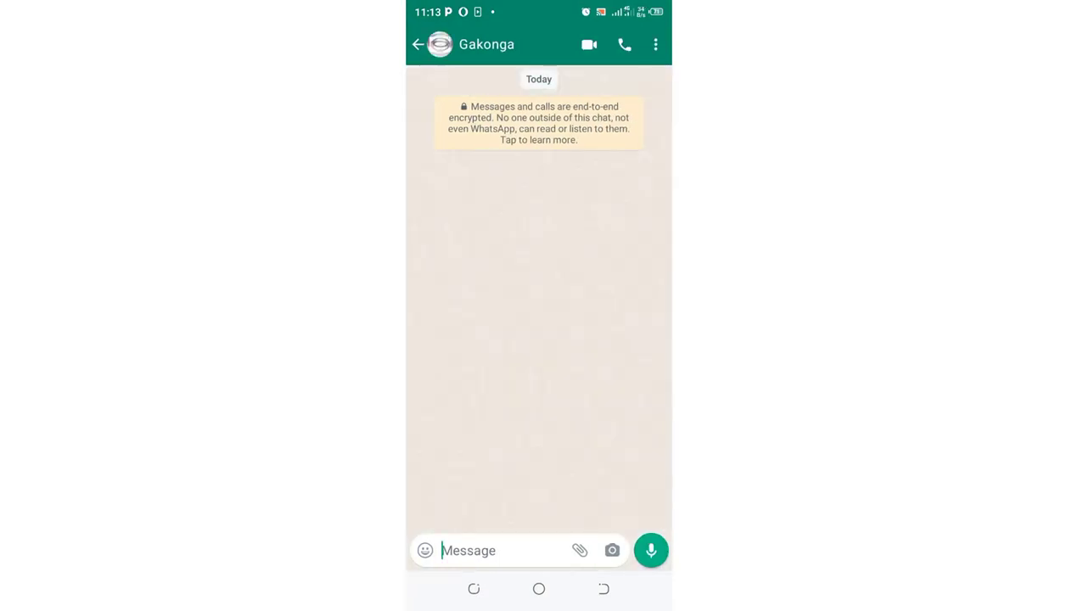
pyautogui.click(501, 550)
pyautogui.write('Hello')
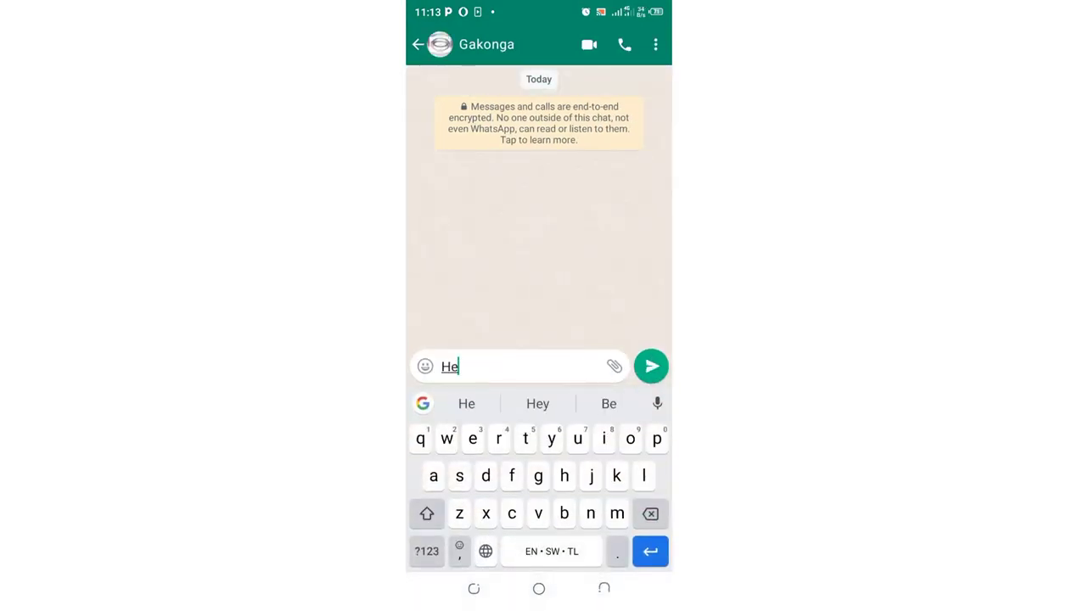
pyautogui.click(651, 365)
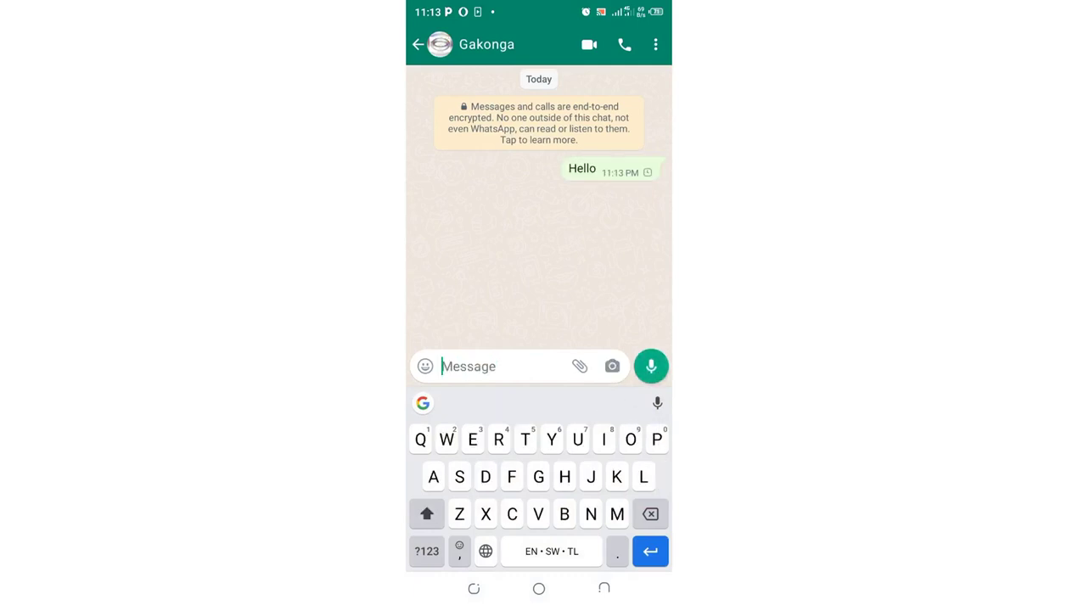
pyautogui.write('How')
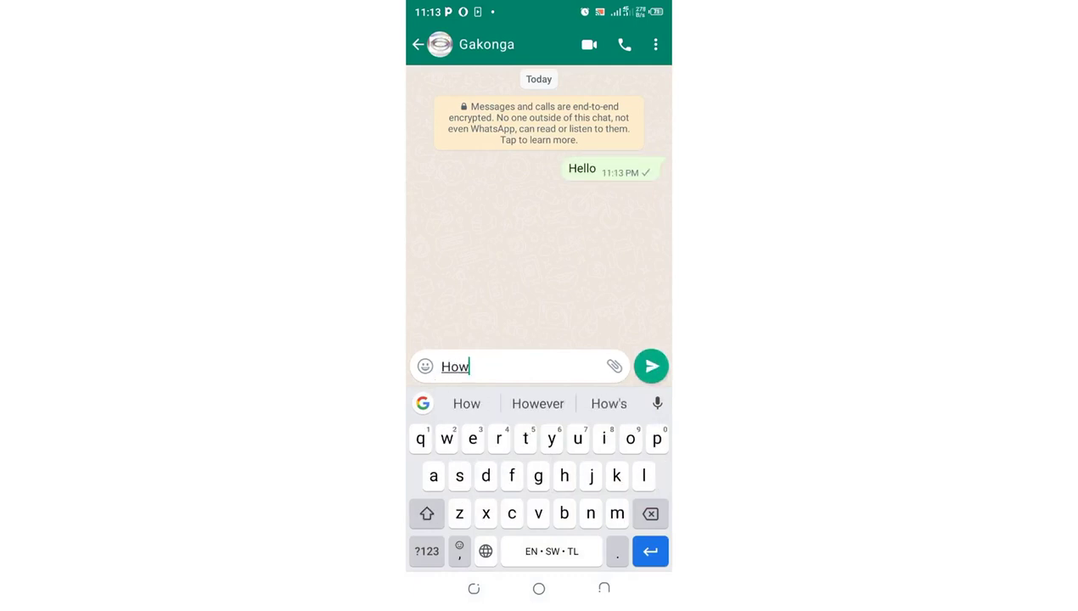
pyautogui.write(' are you')
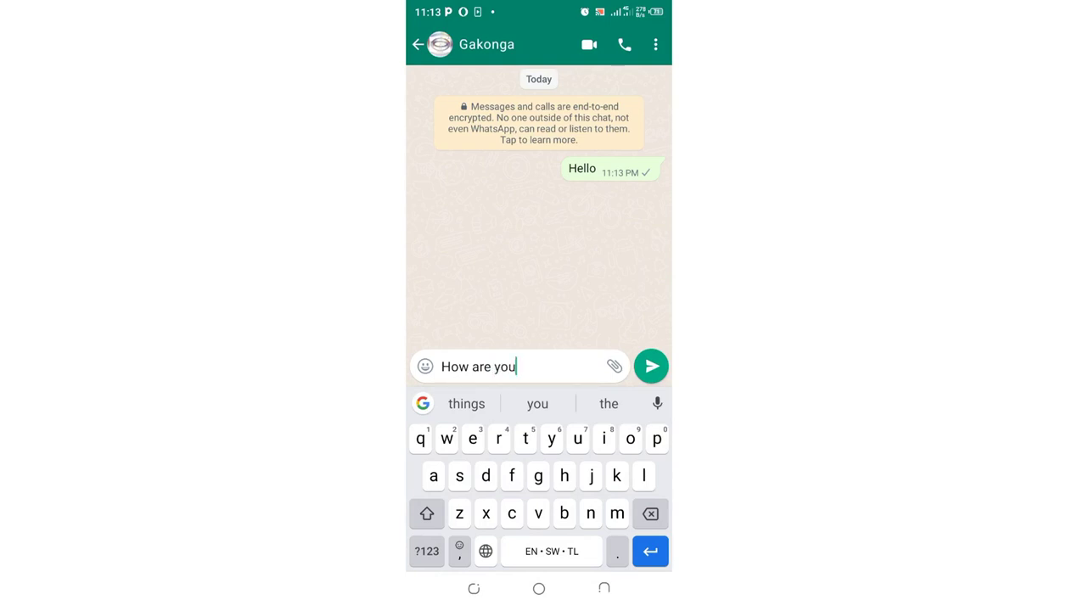
pyautogui.click(650, 365)
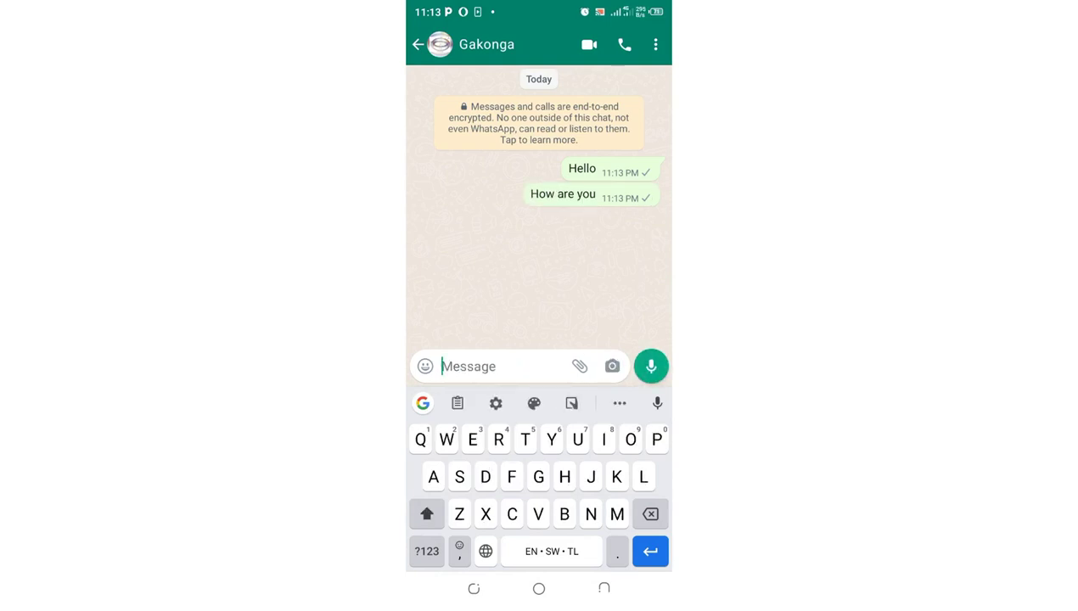
pyautogui.press('Escape')
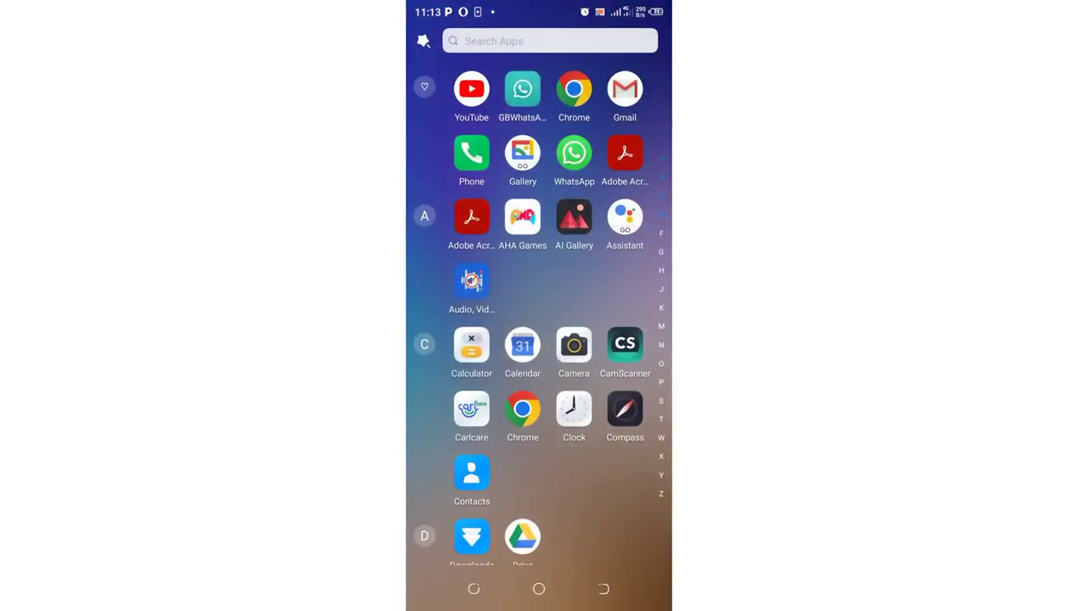
# Open GBWhatsApp, read the contact's two unread messages, and return to the chats list.
pyautogui.click(574, 152)
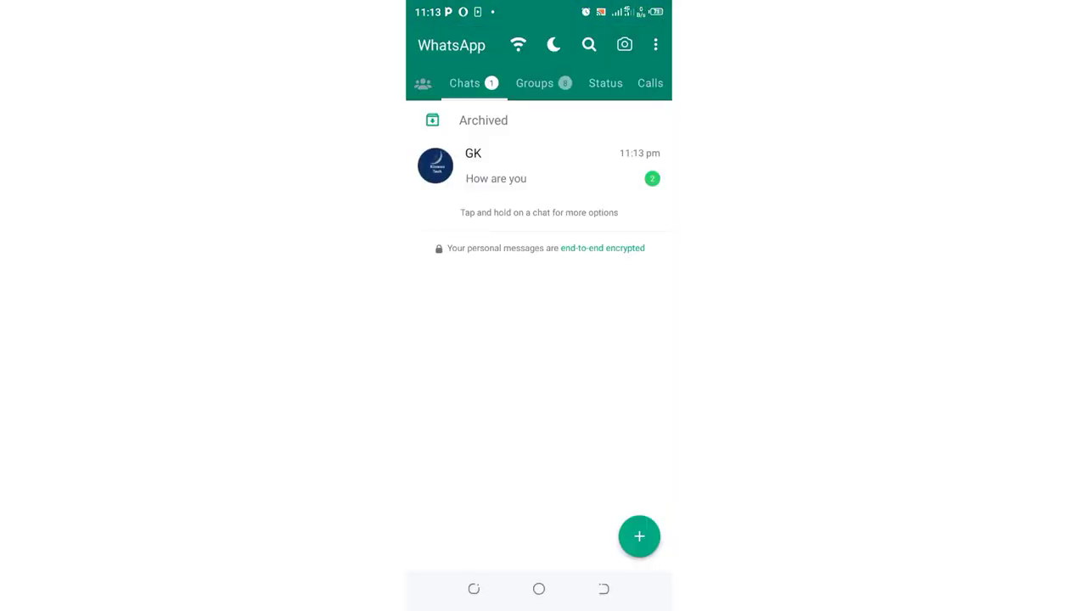
pyautogui.click(539, 165)
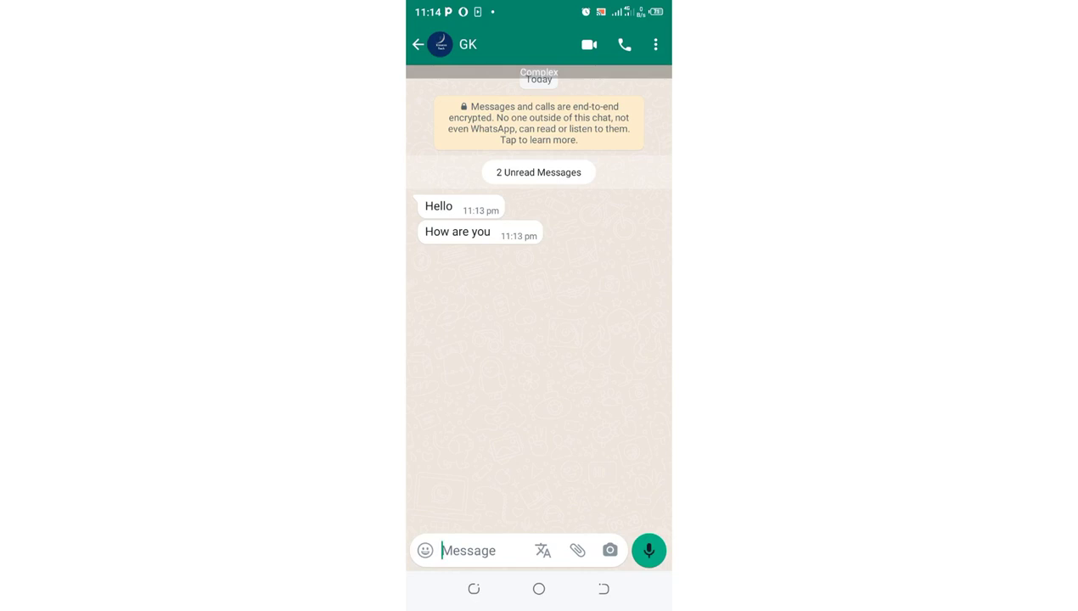
pyautogui.click(604, 588)
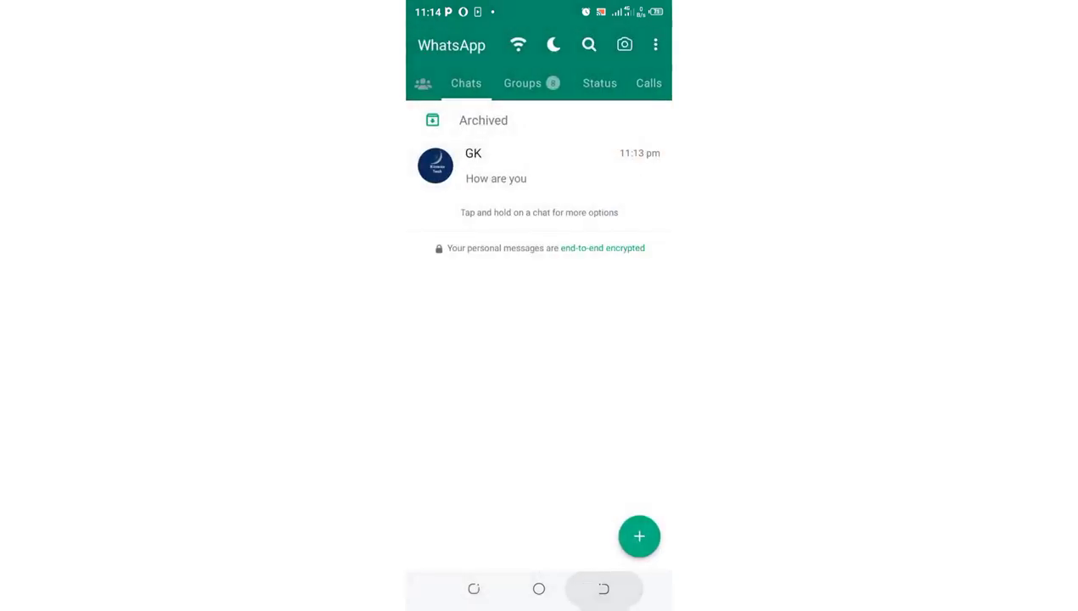
# In regular WhatsApp's chat with the contact, send 'Hi', then switch away.
pyautogui.click(603, 588)
pyautogui.click(573, 153)
pyautogui.click(500, 366)
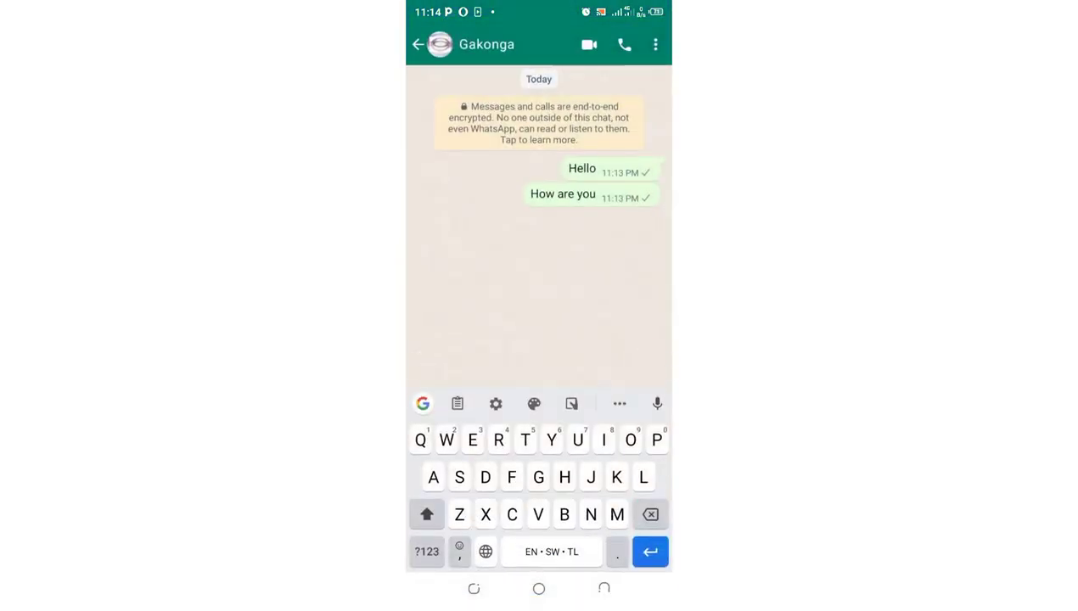
pyautogui.write('Hi')
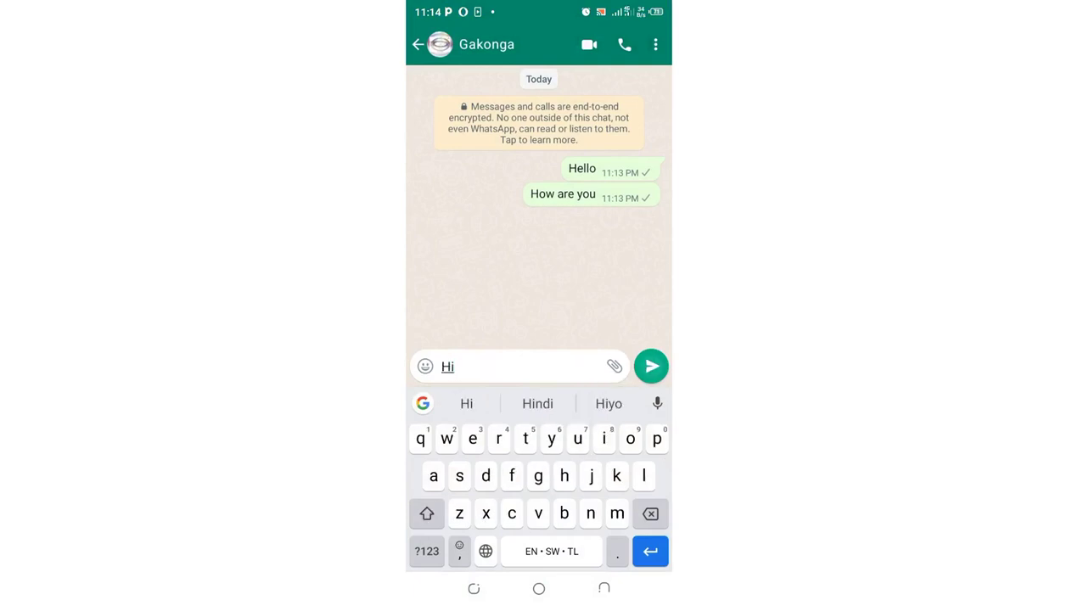
pyautogui.click(650, 366)
pyautogui.click(538, 588)
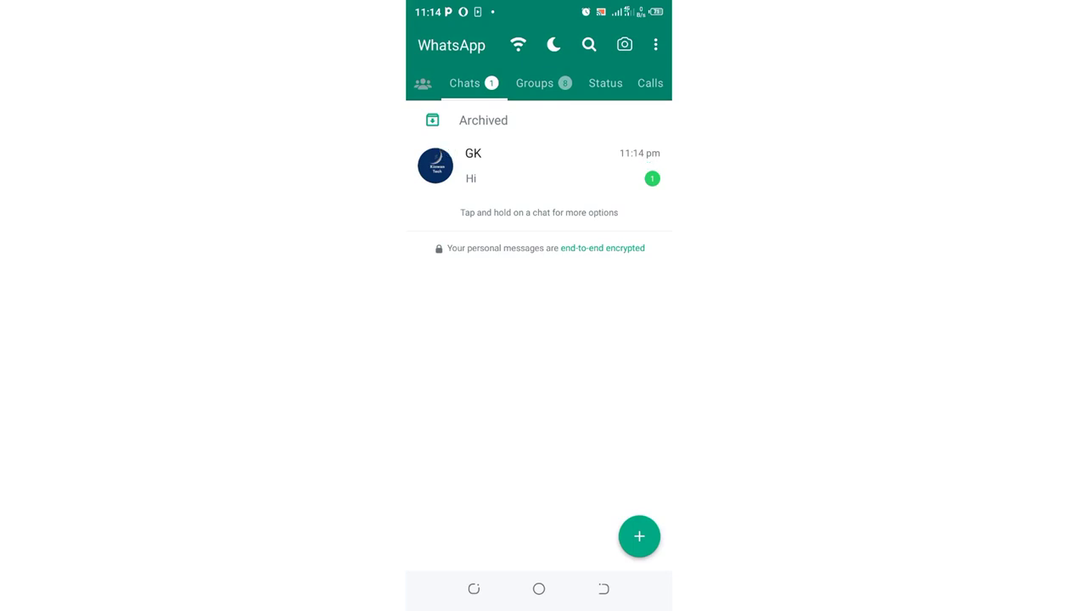
# Leave GBWhatsApp with the 'Hi' message still unread.
pyautogui.click(538, 588)
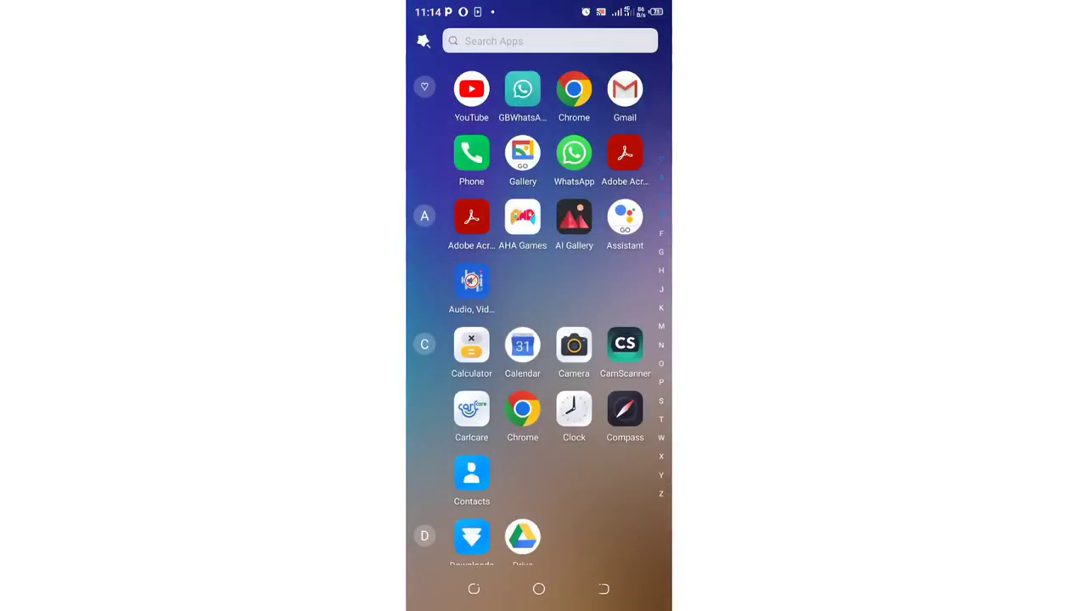